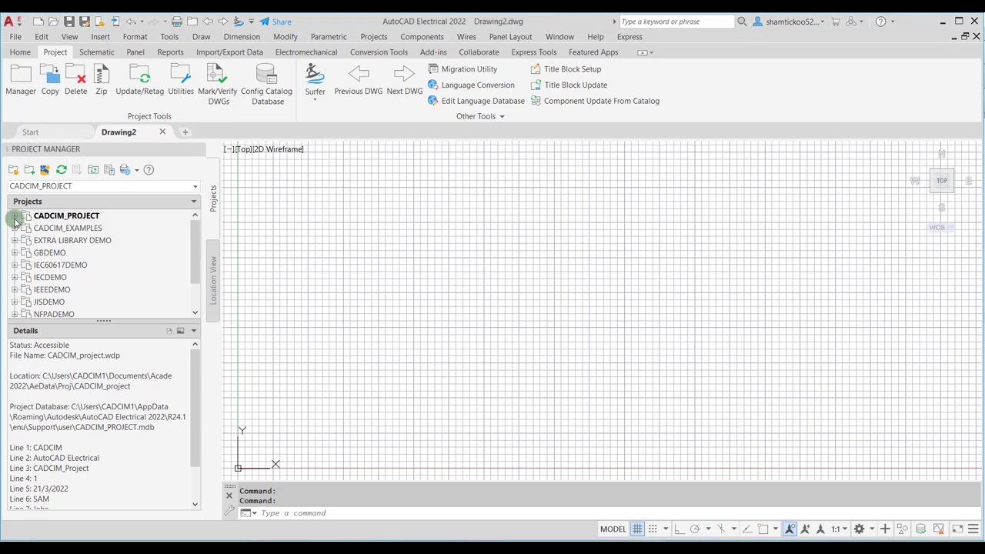
Step: Expand CADCIM_PROJECT in the Project Manager to list Circuit Practice.dwg
left_click(15, 217)
scroll(83, 265, "down", 5)
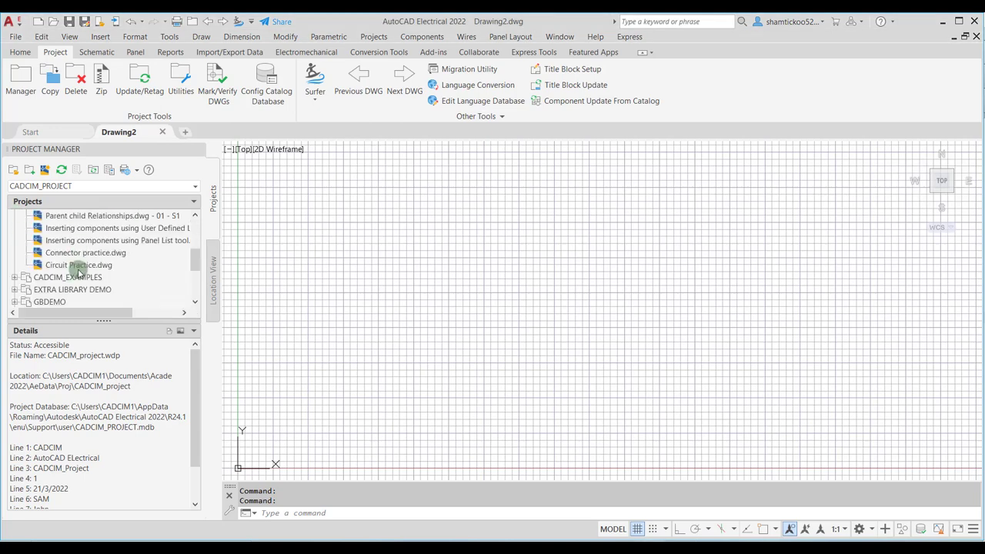
Step: Open Circuit Practice.dwg, zoom out to the full sheet, and switch to the Schematic tools
double_click(85, 265)
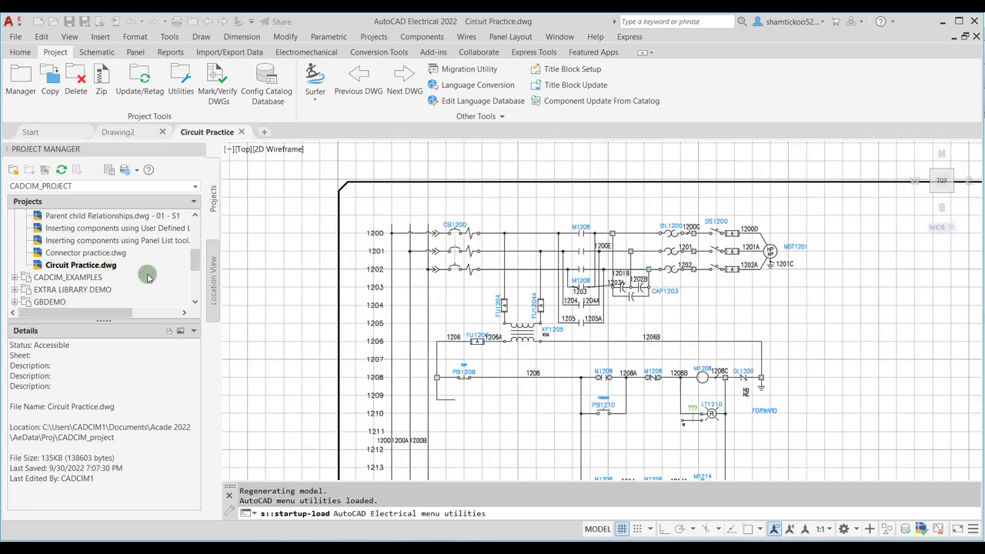
scroll(538, 337, "down", 5)
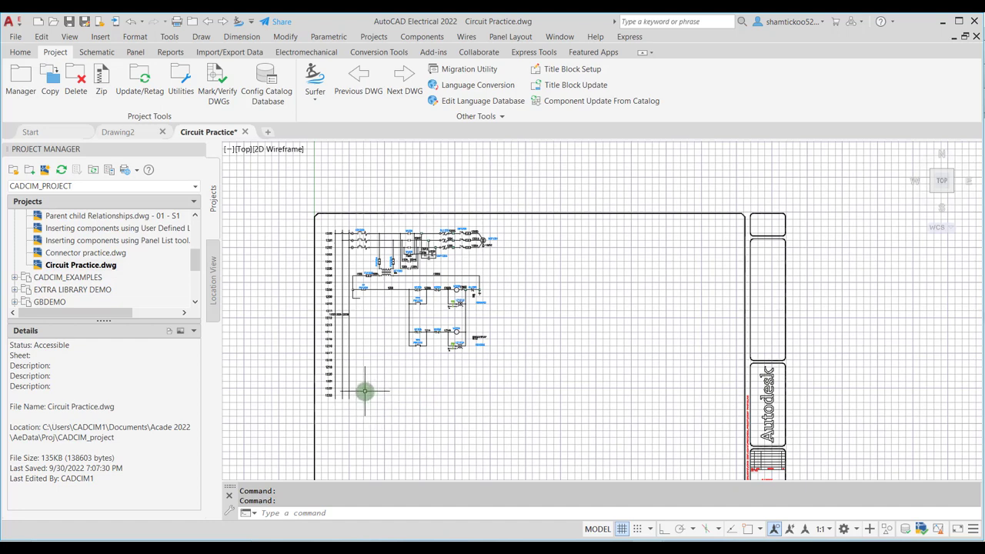
left_click(97, 52)
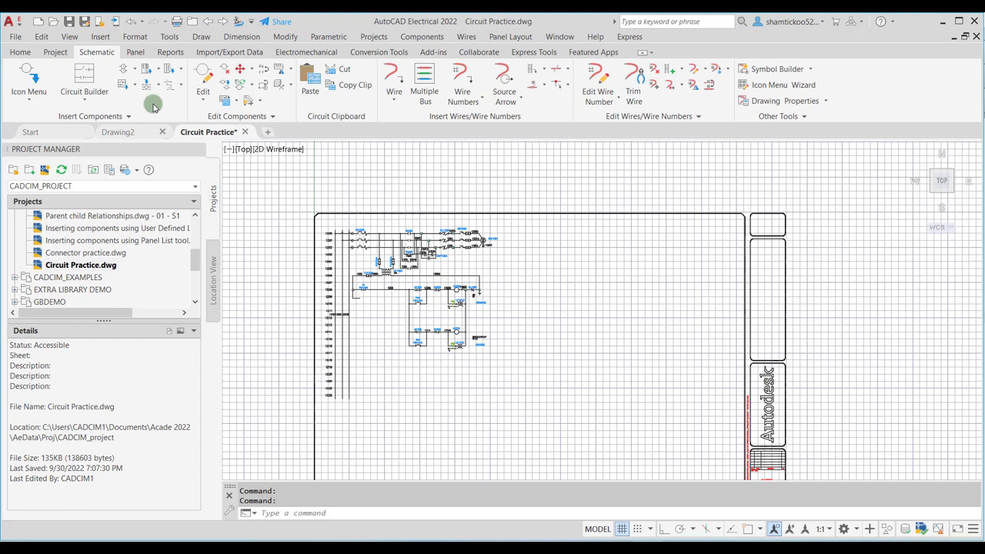
Step: Open Save Circuit to Icon Menu from Edit Components and show its Add options
left_click(237, 103)
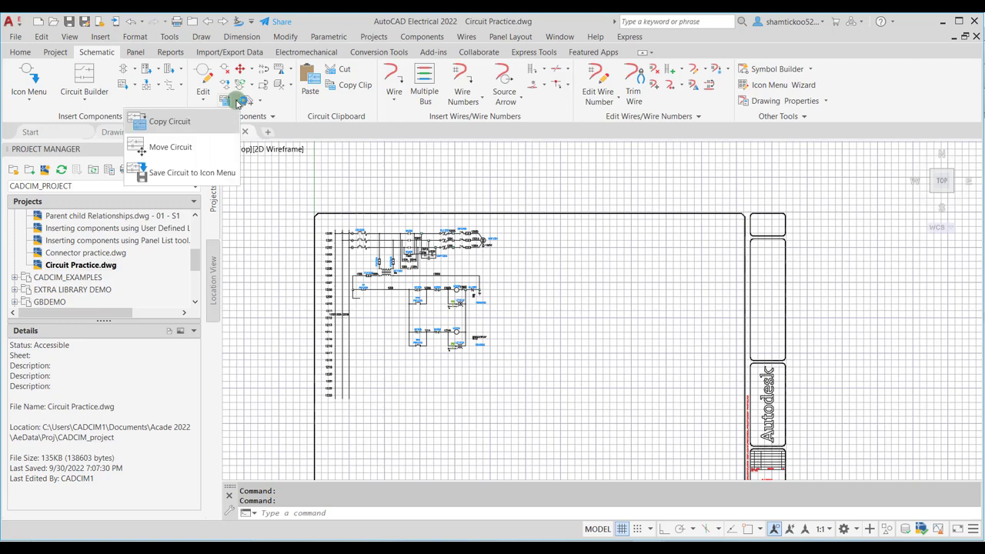
left_click(187, 174)
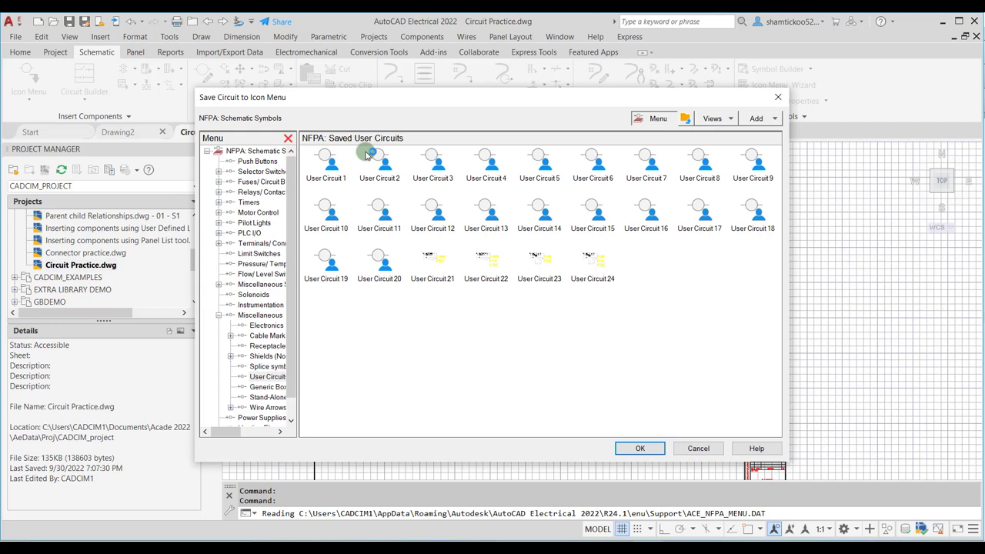
left_click(776, 120)
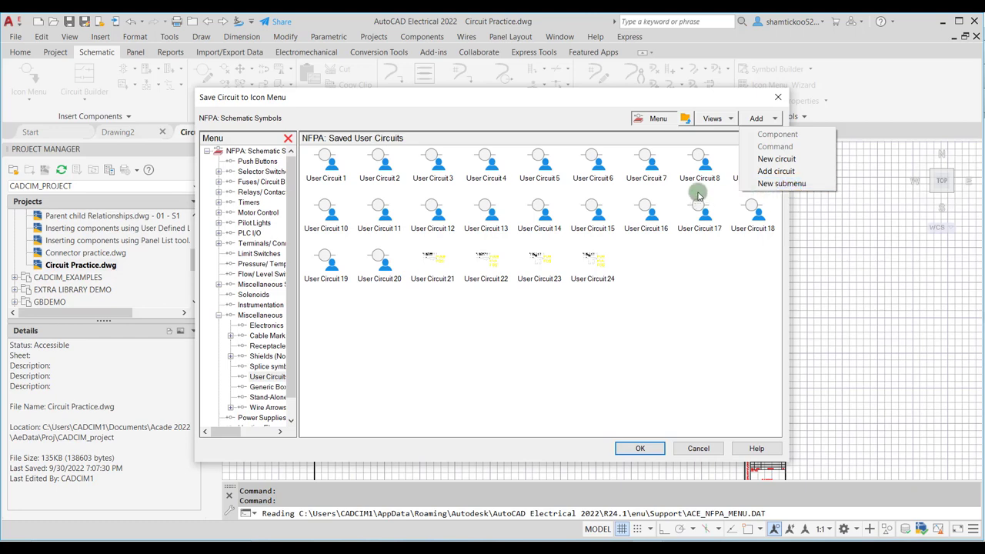
left_click(557, 292)
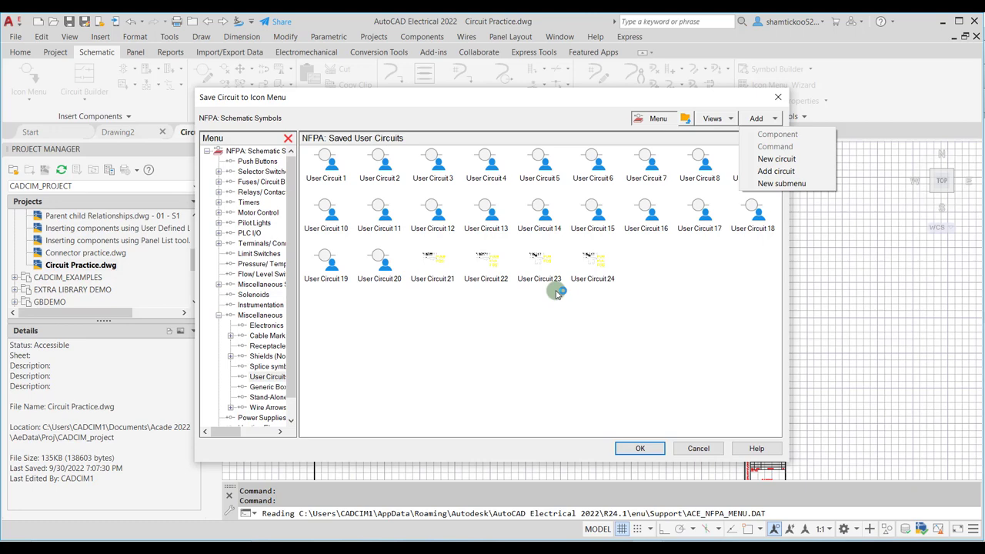
left_click(763, 118)
left_click(763, 118)
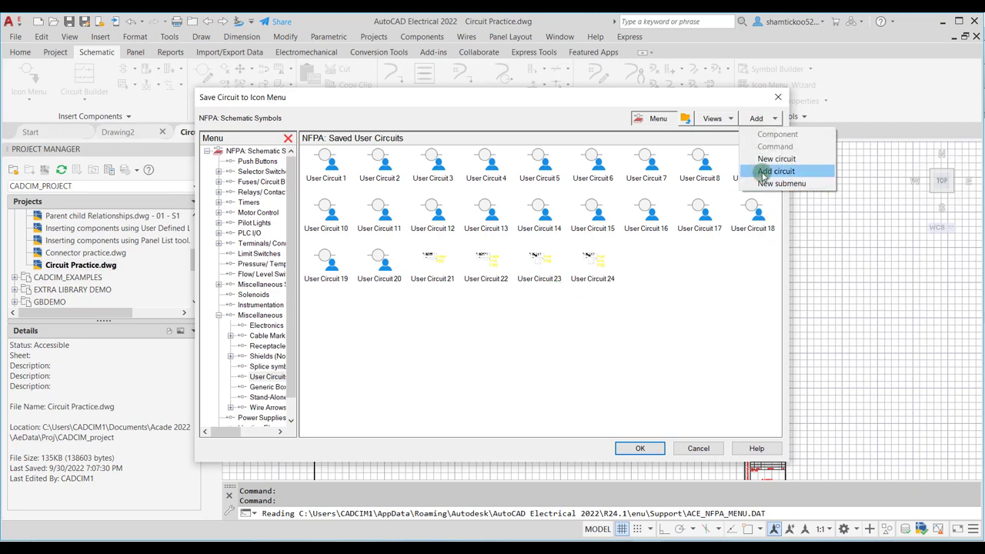
Step: Add a new circuit named Circuit1 and bring the Create New Circuit dialog fully into view
left_click(769, 159)
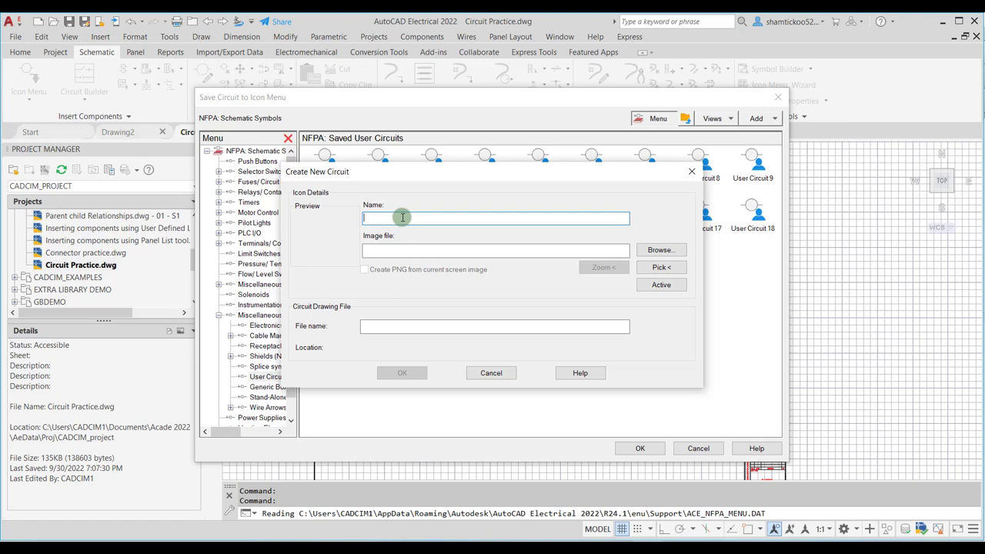
type("Circuit1")
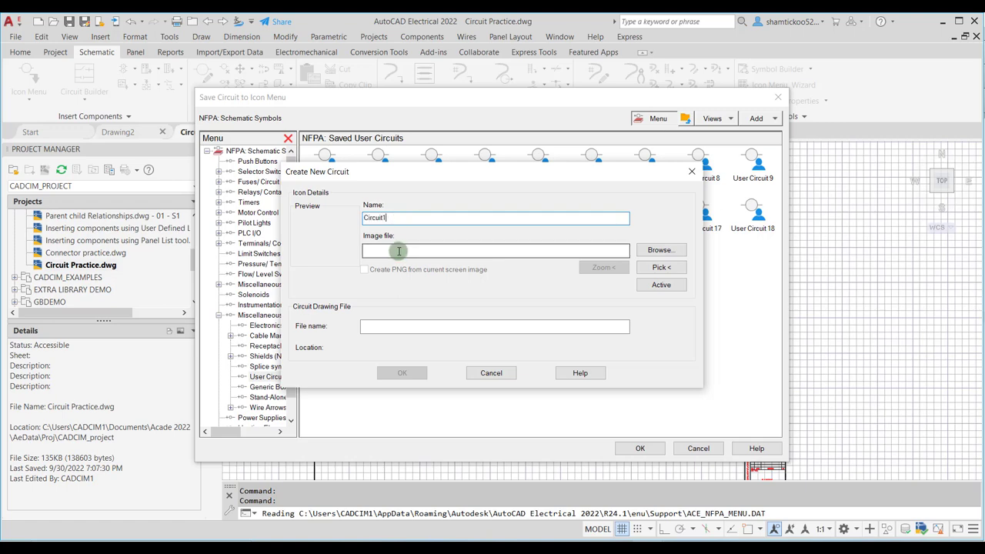
left_click(399, 251)
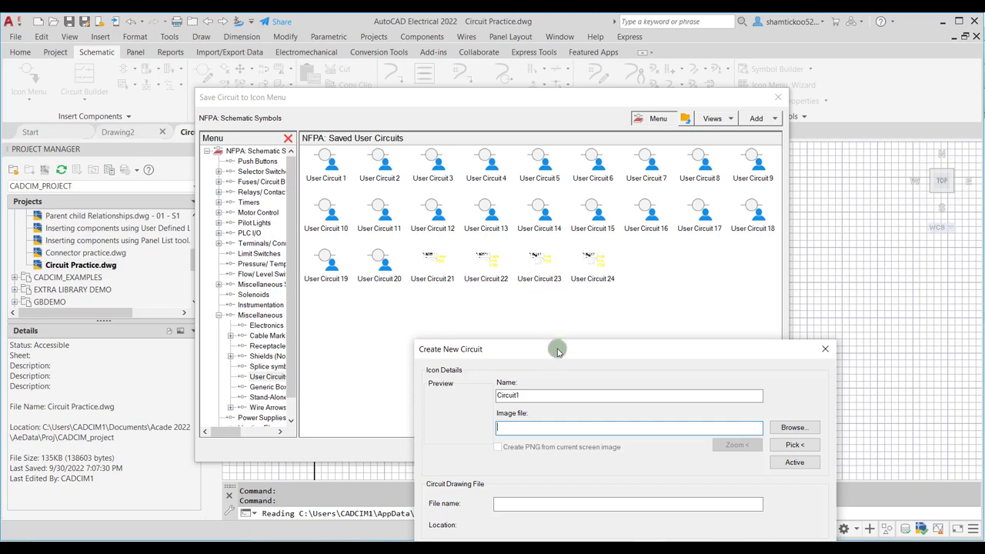
left_click_drag(566, 351, 509, 214)
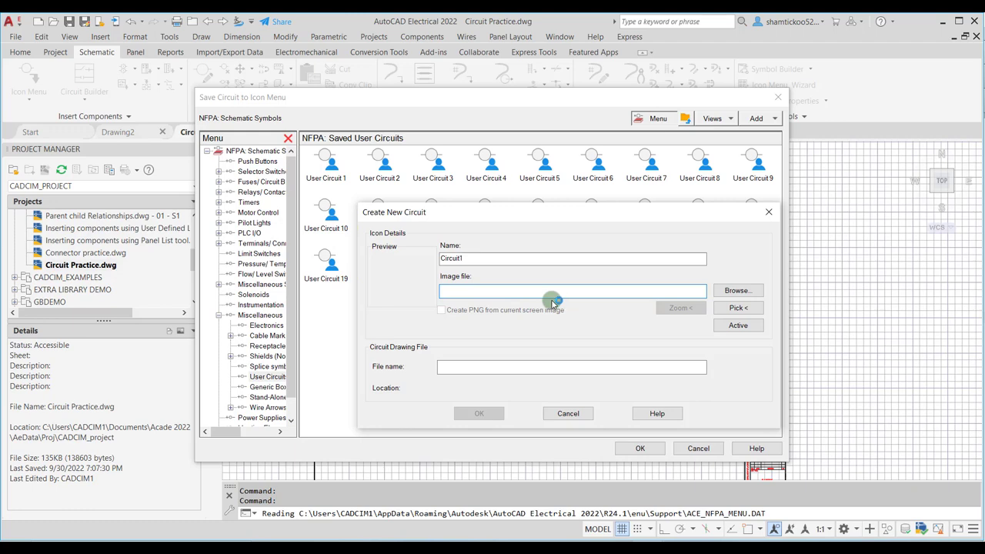
left_click(737, 290)
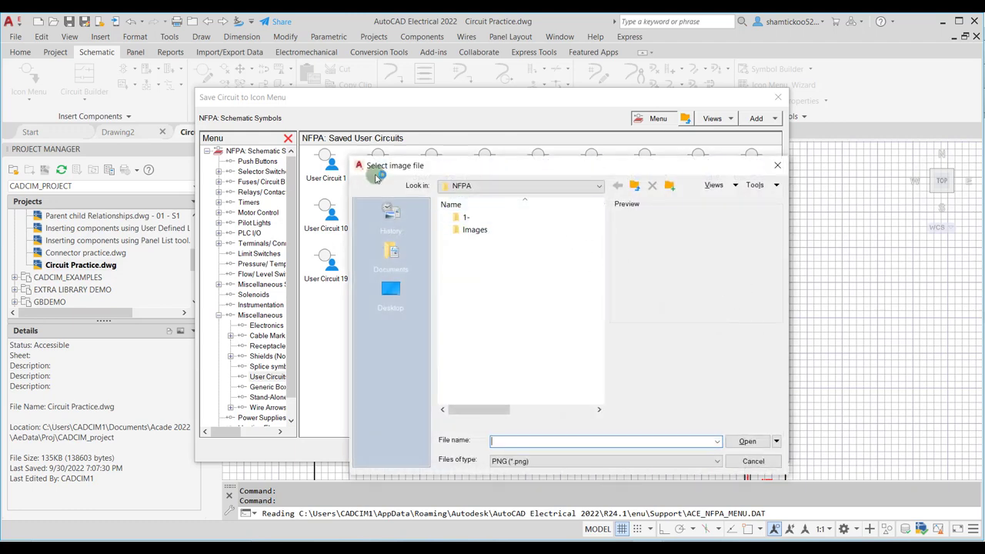
left_click(754, 460)
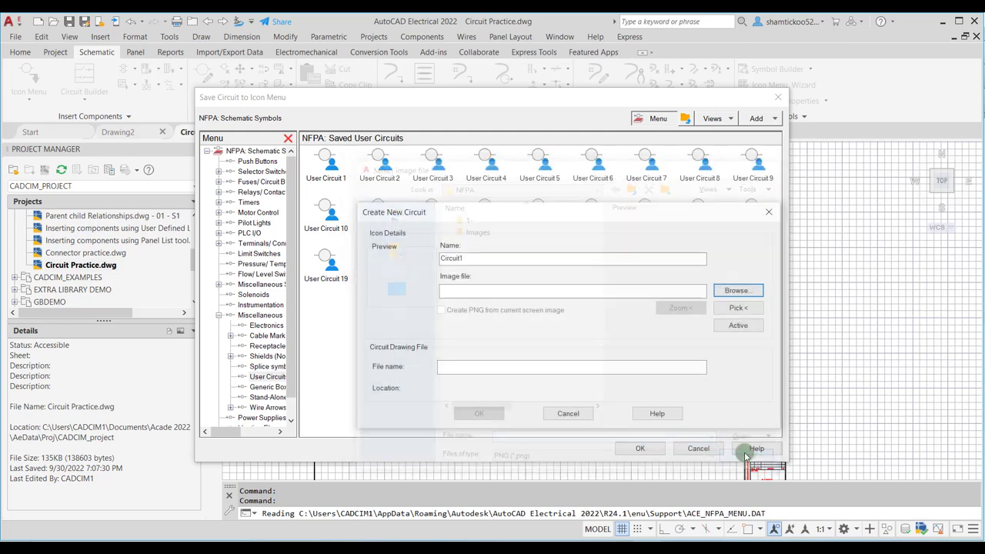
left_click(739, 309)
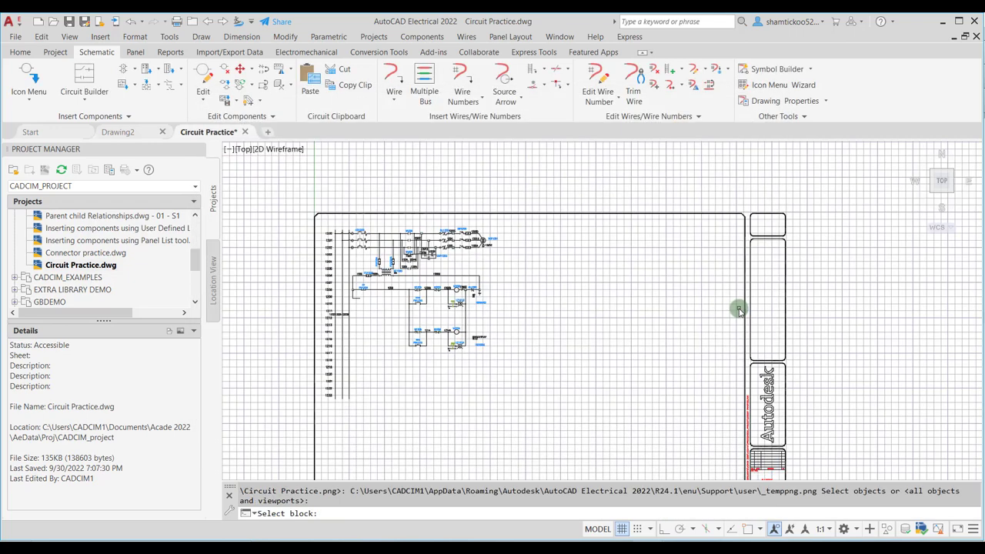
left_click(495, 418)
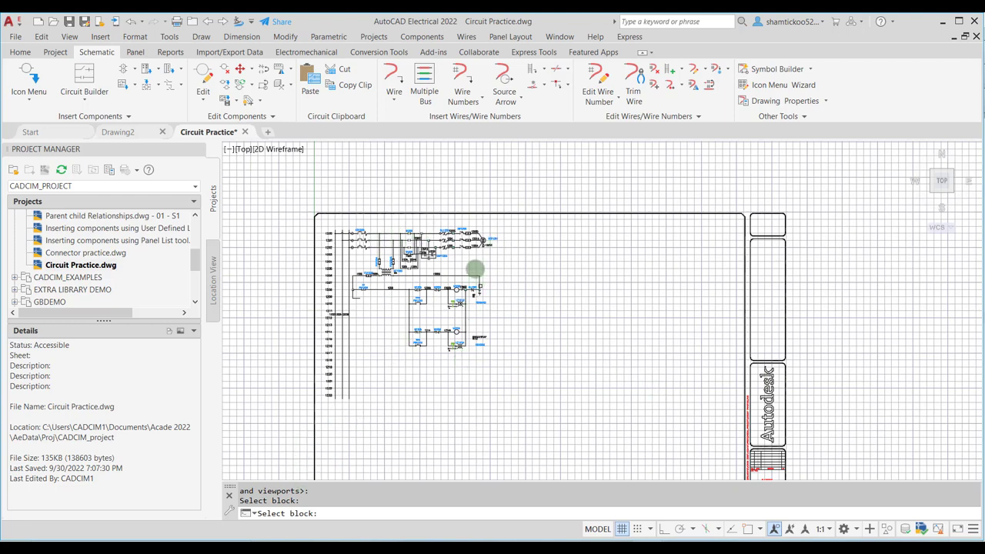
key("Escape")
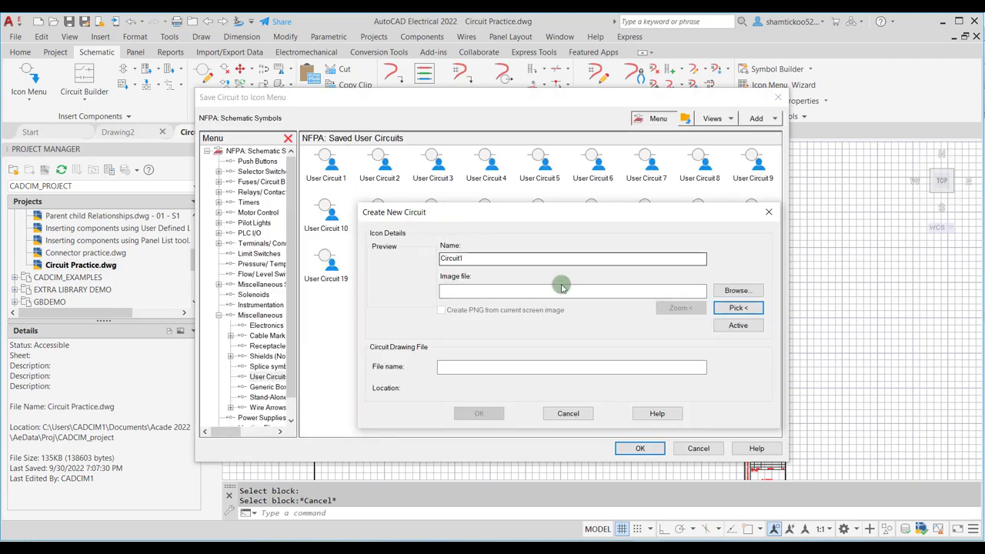
Step: Generate a PNG icon from the active screen, then cancel both circuit-saving dialogs
left_click(741, 325)
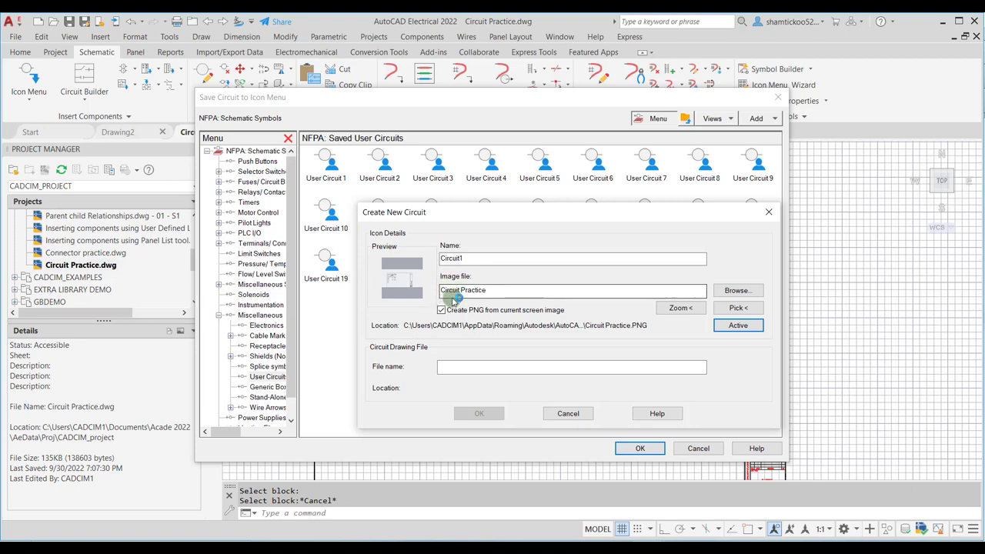
left_click(486, 291)
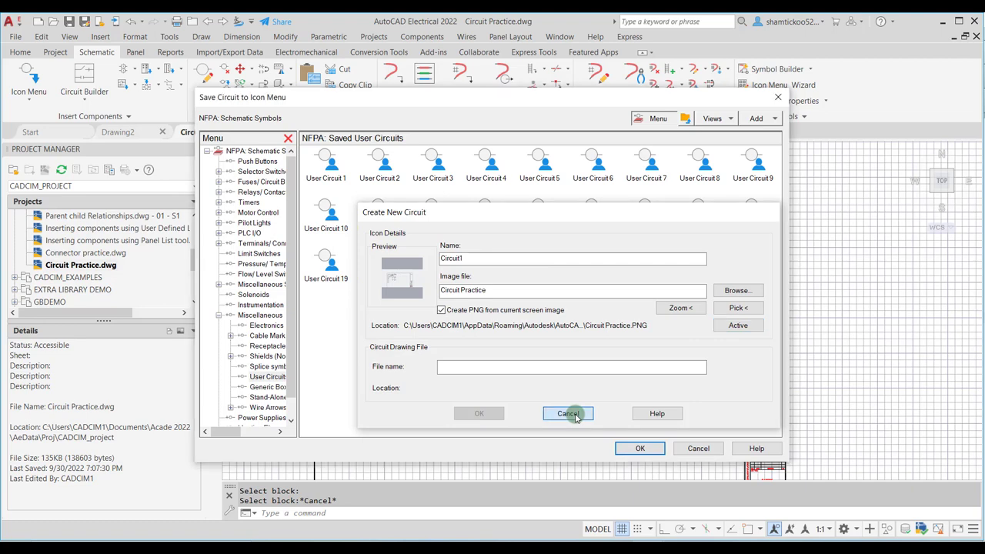
left_click(570, 415)
left_click(700, 450)
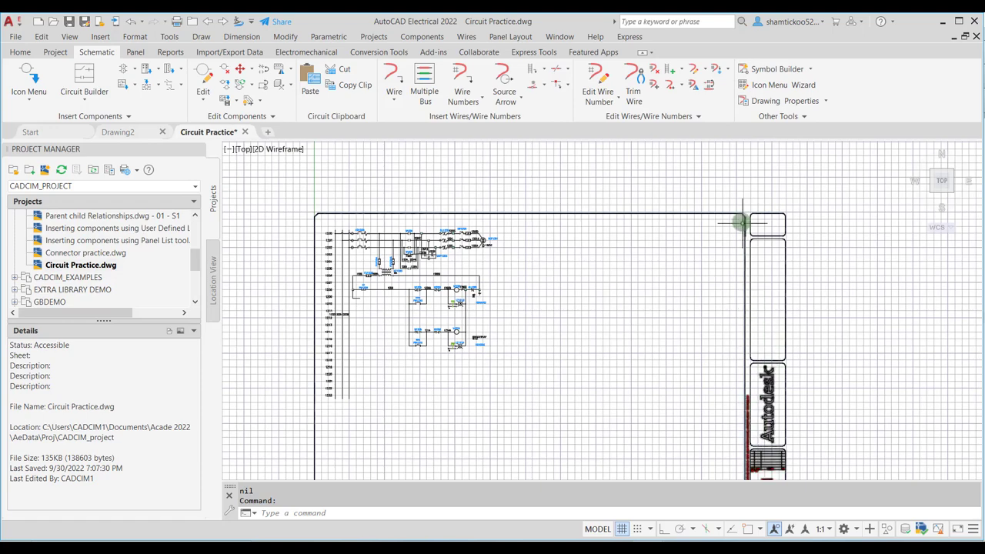
Step: Erase the selected object by the title block and reopen Save Circuit to Icon Menu
scroll(743, 223, "down", 4)
mouse_move(838, 385)
left_mouse_down()
mouse_move(762, 365)
mouse_move(735, 295)
left_mouse_up()
key("Delete")
scroll(685, 231, "up", 4)
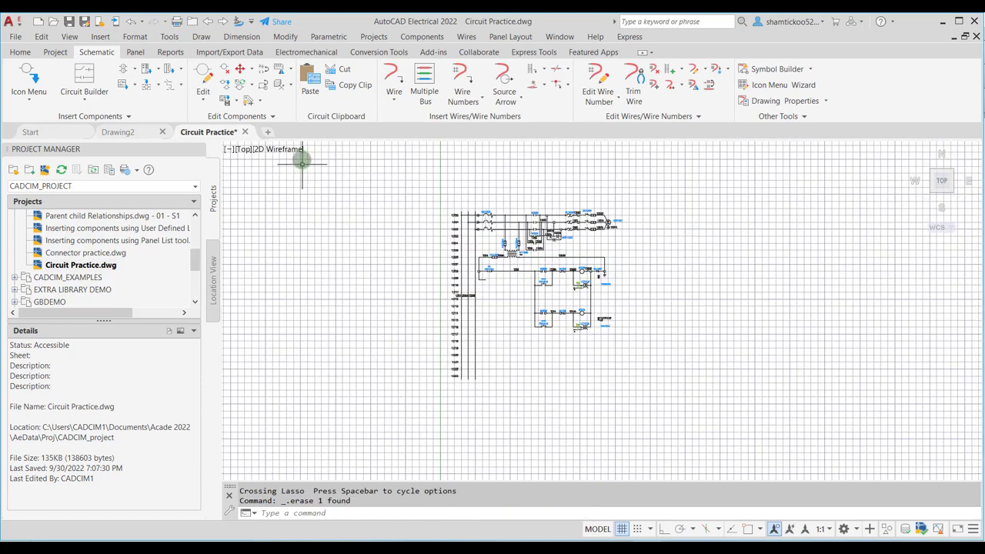
left_click(225, 102)
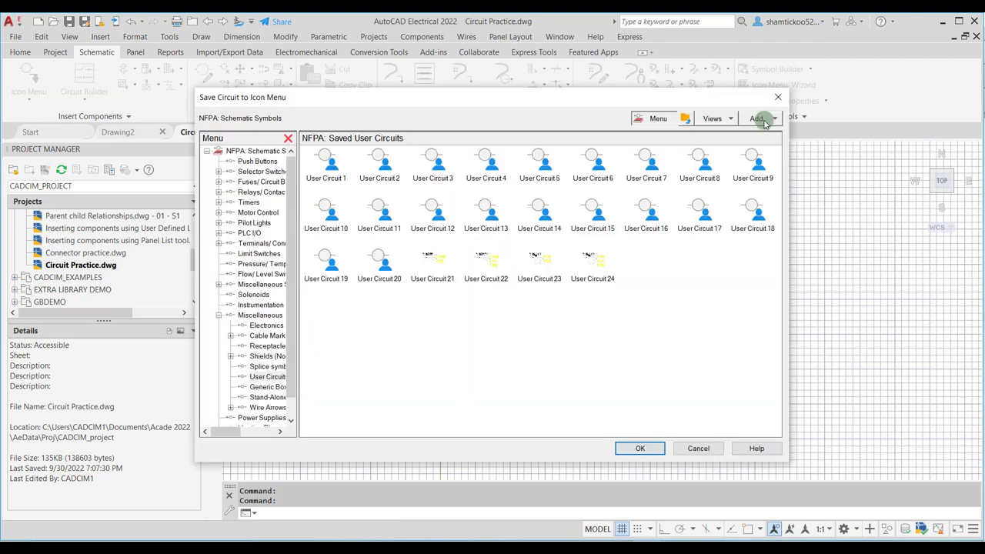
Step: Create new circuit ircuit1 with an active-screen PNG icon and drawing file Customcircuit1
left_click(765, 120)
left_click(765, 158)
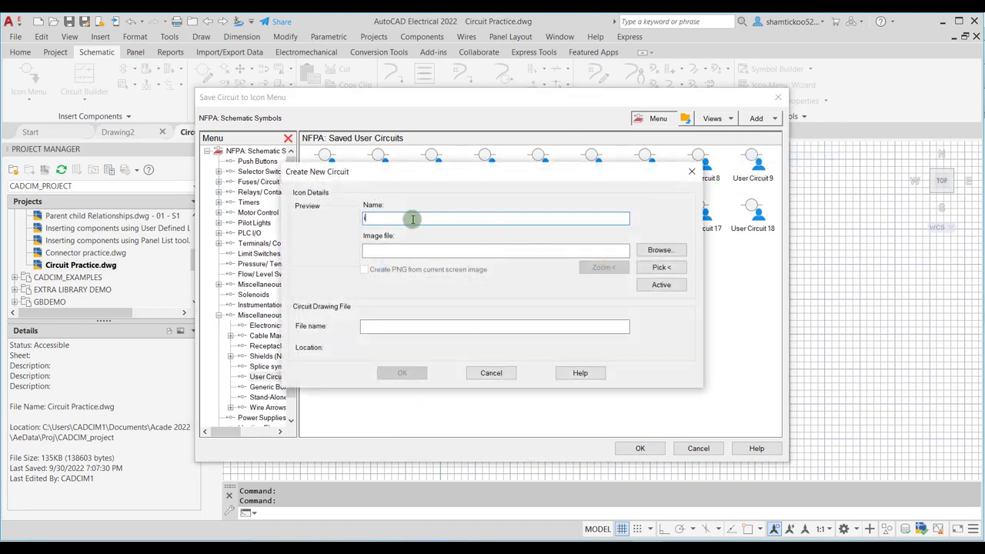
type("ircuit1")
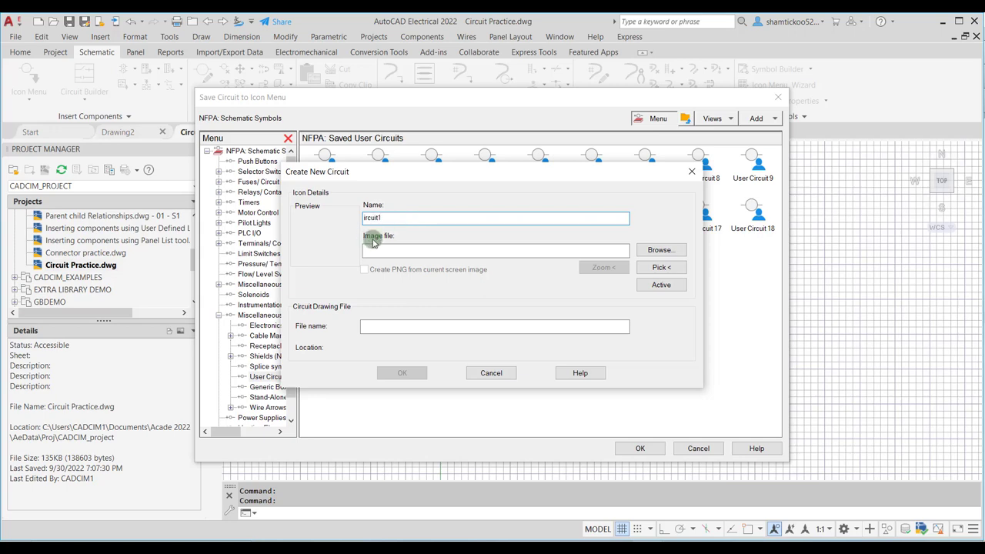
left_click(374, 250)
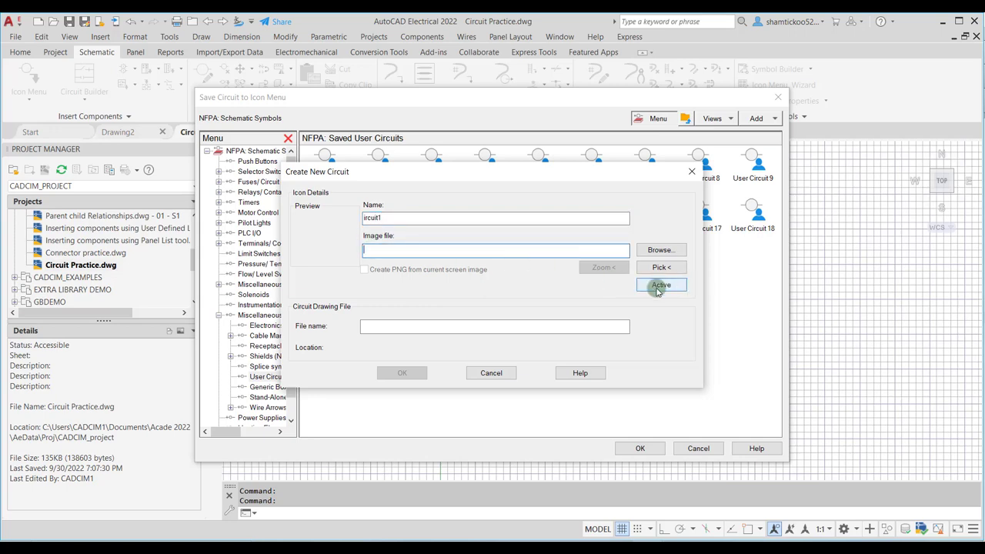
left_click(684, 286)
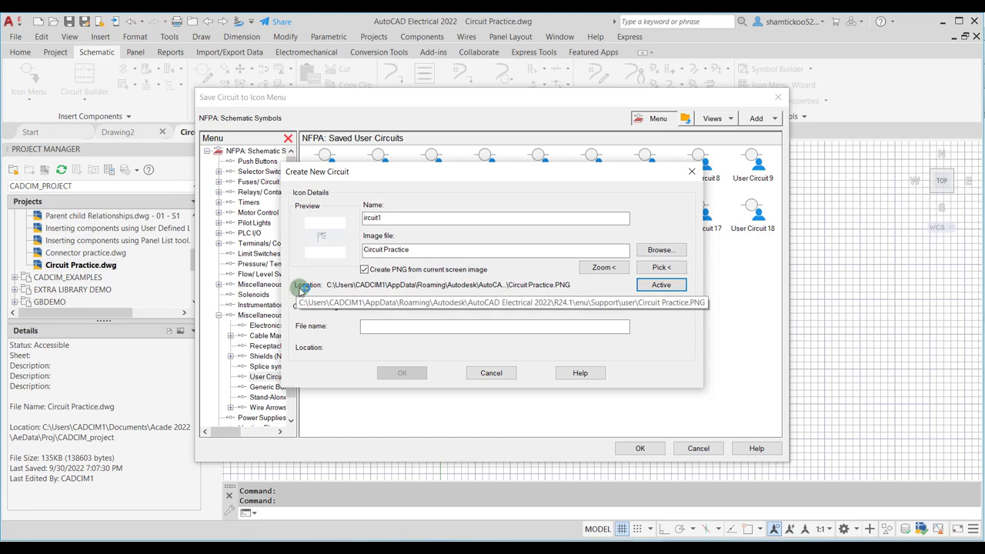
left_click(377, 326)
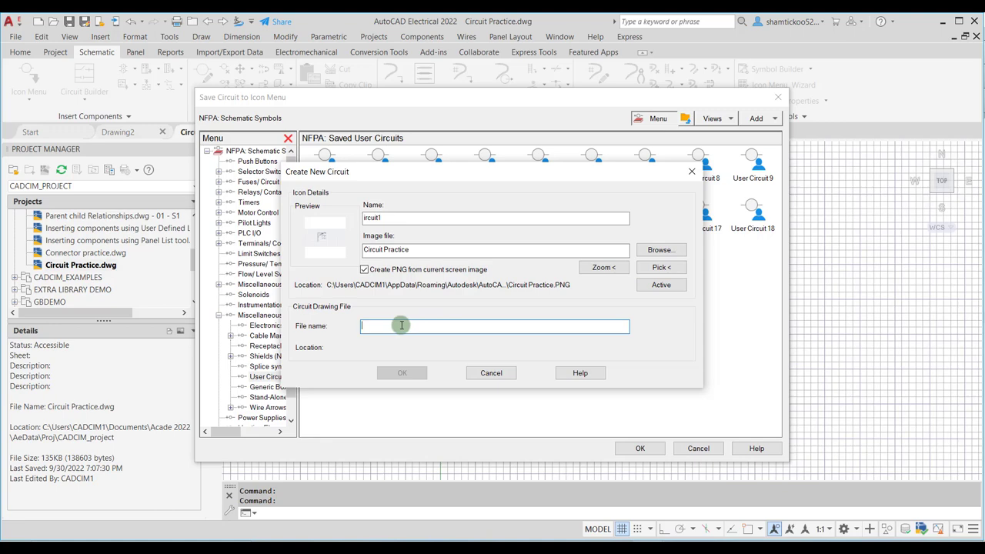
type("C")
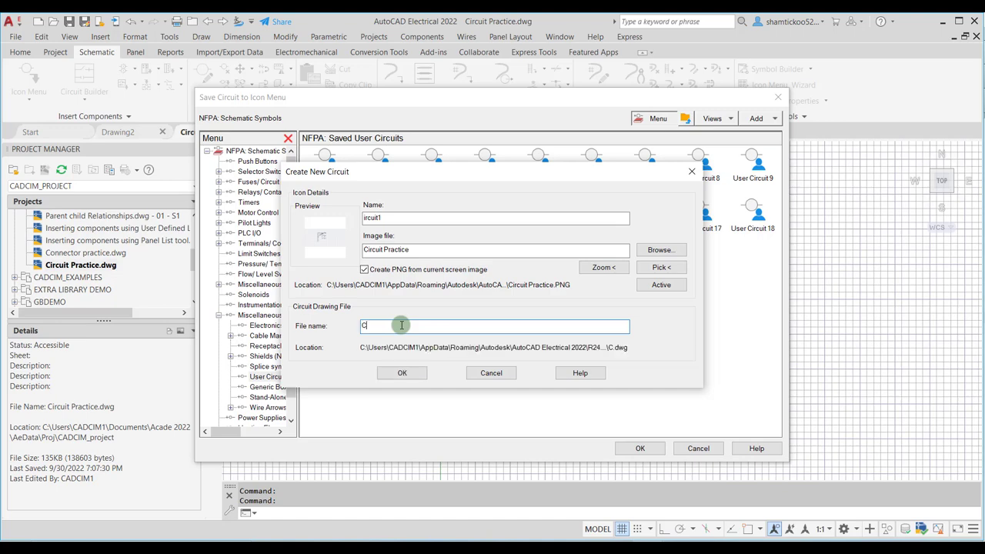
type("ustomcircuit1")
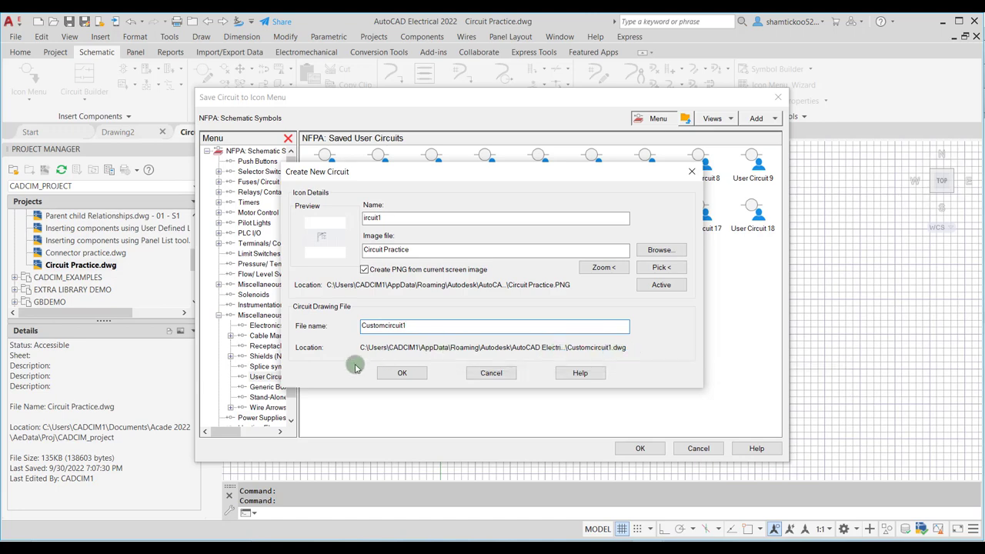
left_click(426, 375)
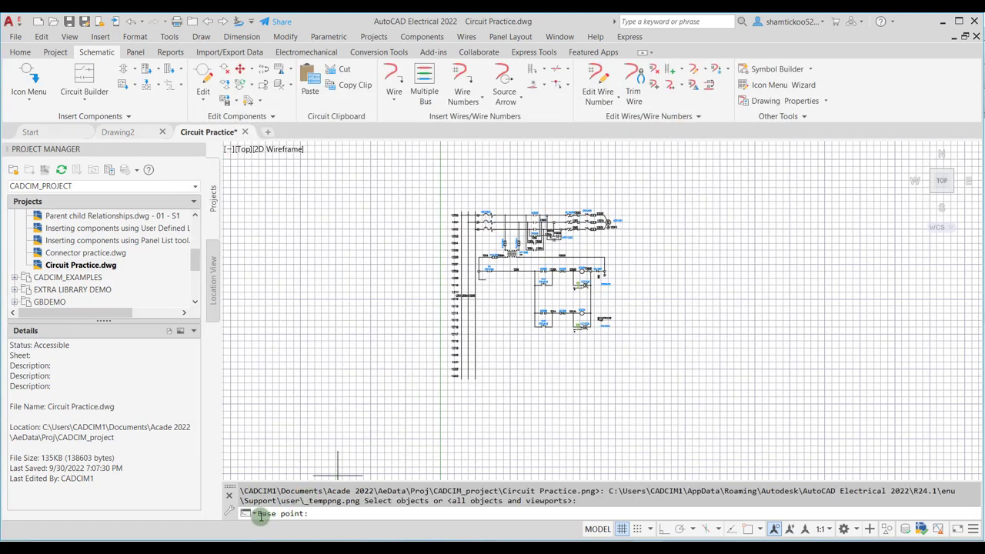
Step: Use the top-left wire end as base point and select the entire schematic for ircuit1
scroll(459, 212, "up", 5)
left_click(457, 218)
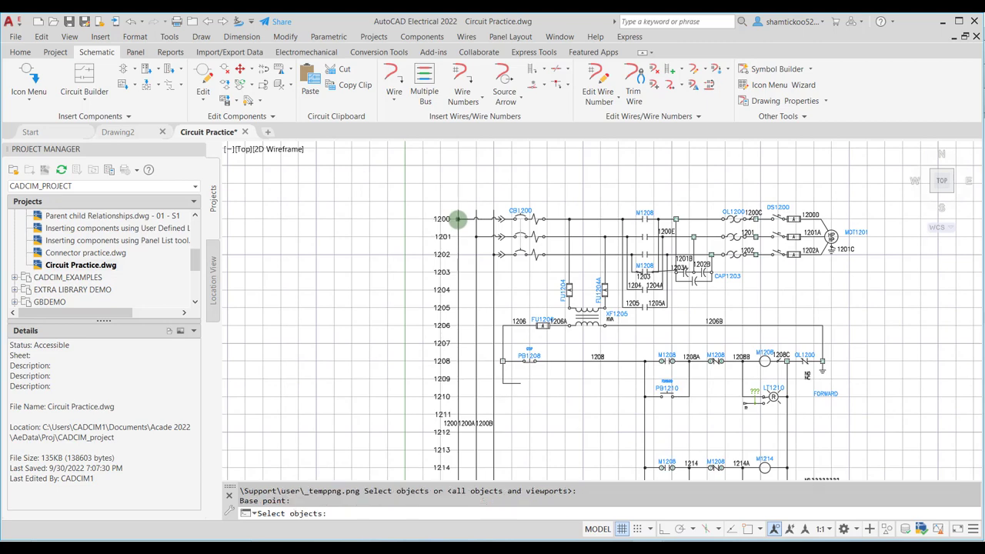
scroll(428, 381, "down", 4)
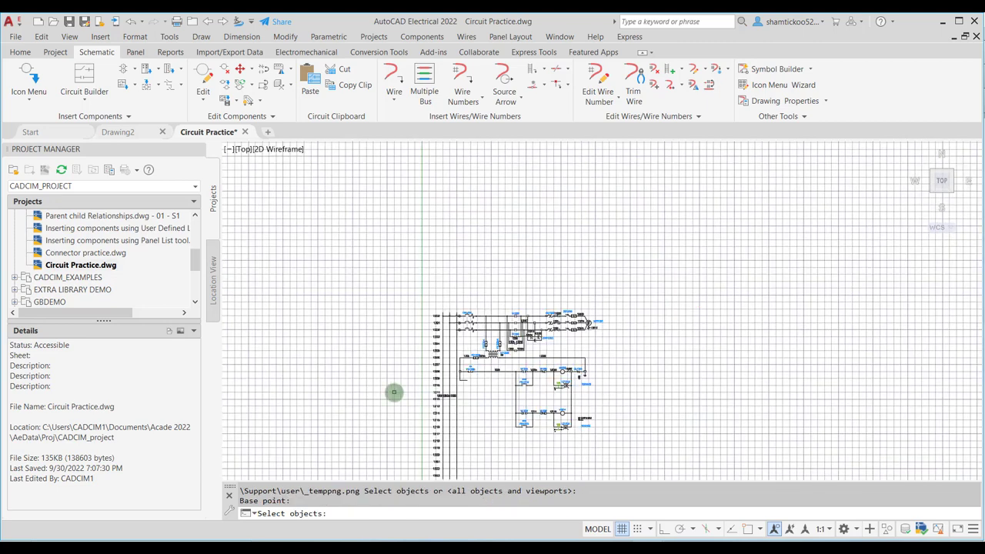
middle_click_drag(653, 429, 644, 374)
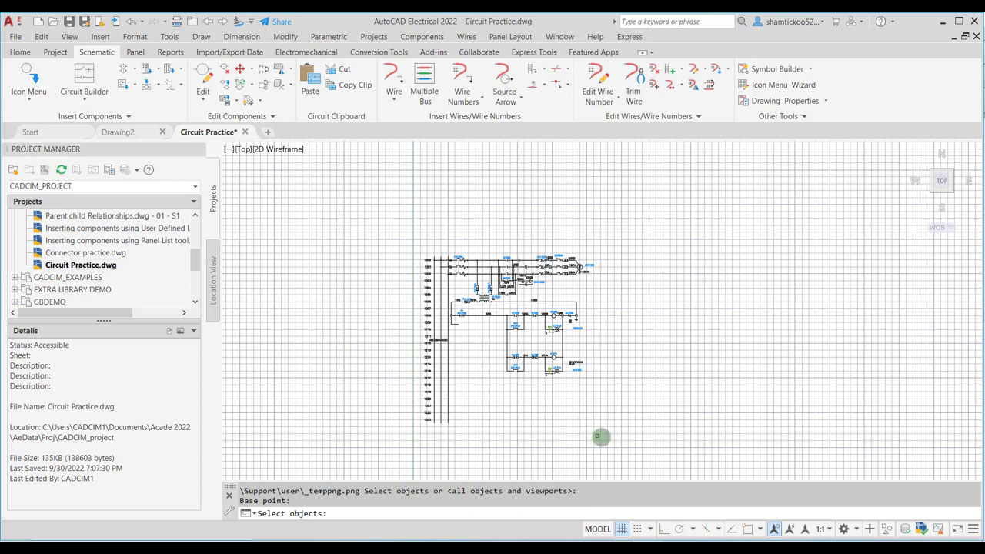
mouse_move(607, 440)
left_mouse_down()
mouse_move(410, 438)
mouse_move(397, 419)
mouse_move(395, 355)
mouse_move(425, 240)
mouse_move(457, 225)
mouse_move(615, 227)
left_mouse_up()
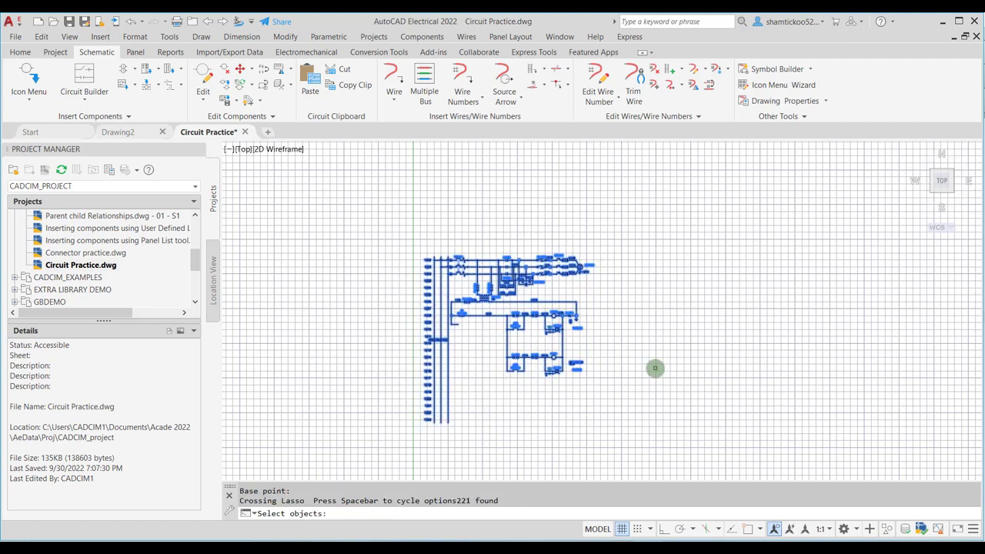
key("Return")
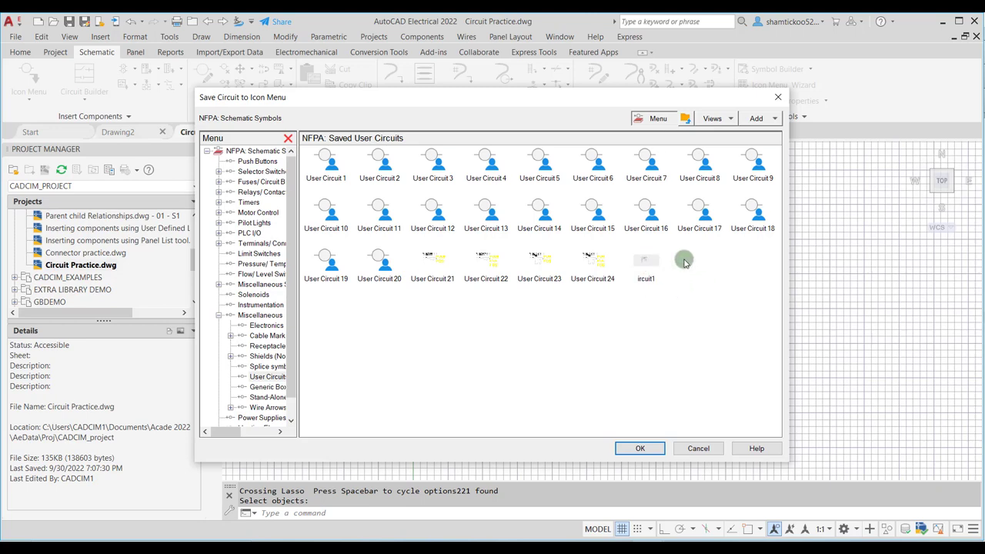
Step: Change the ircuit1 icon's Name property to Circuit1 and close the icon menu
left_click(646, 281)
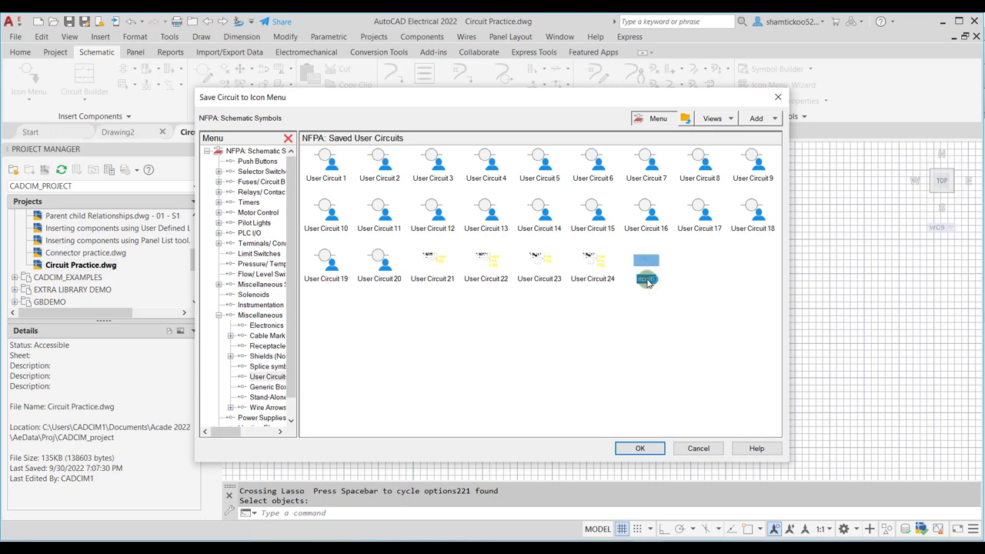
right_click(646, 281)
left_click(694, 374)
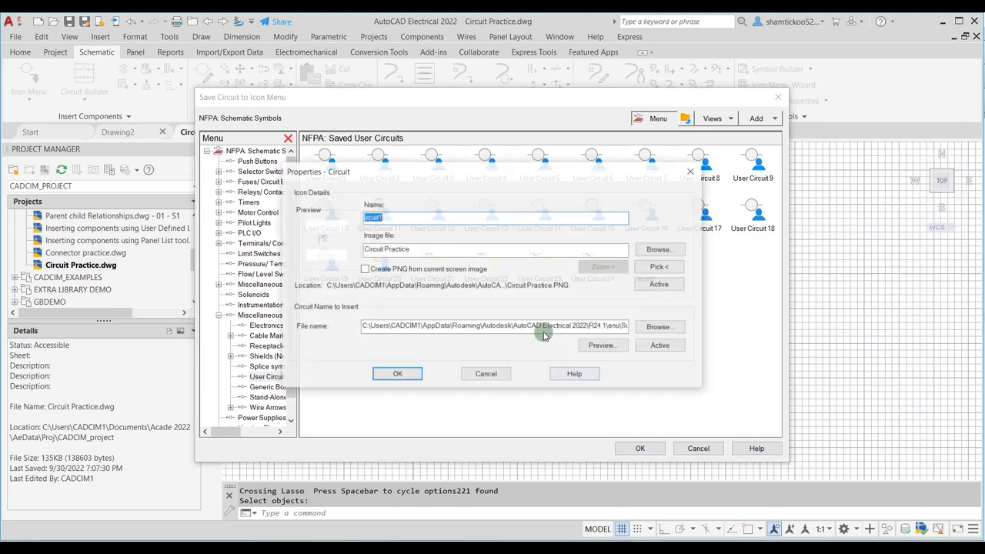
left_click(367, 217)
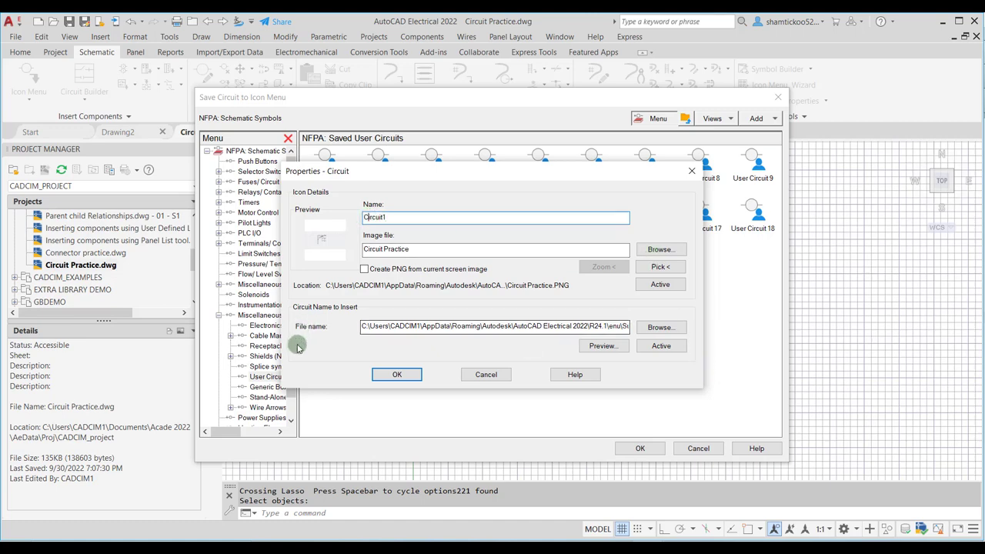
left_click(396, 374)
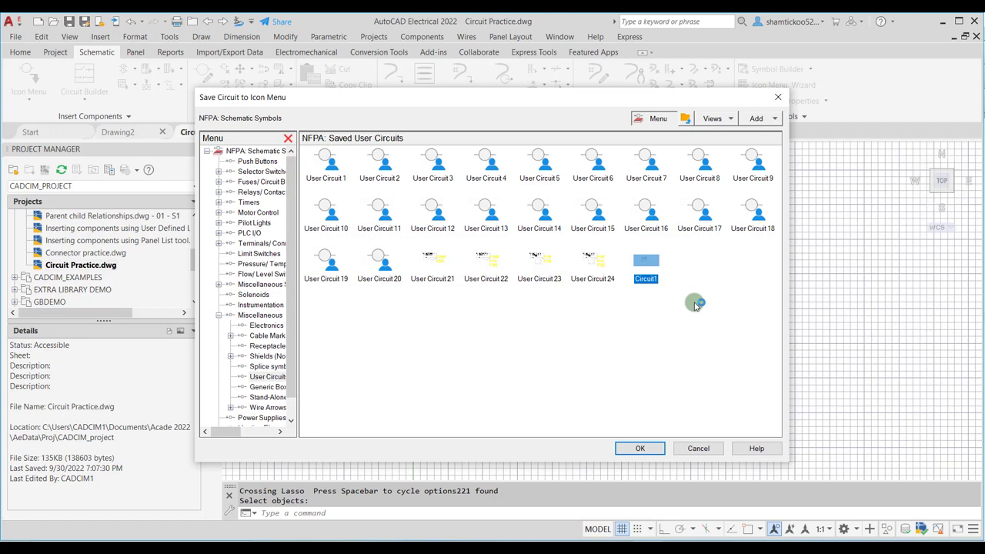
left_click(613, 305)
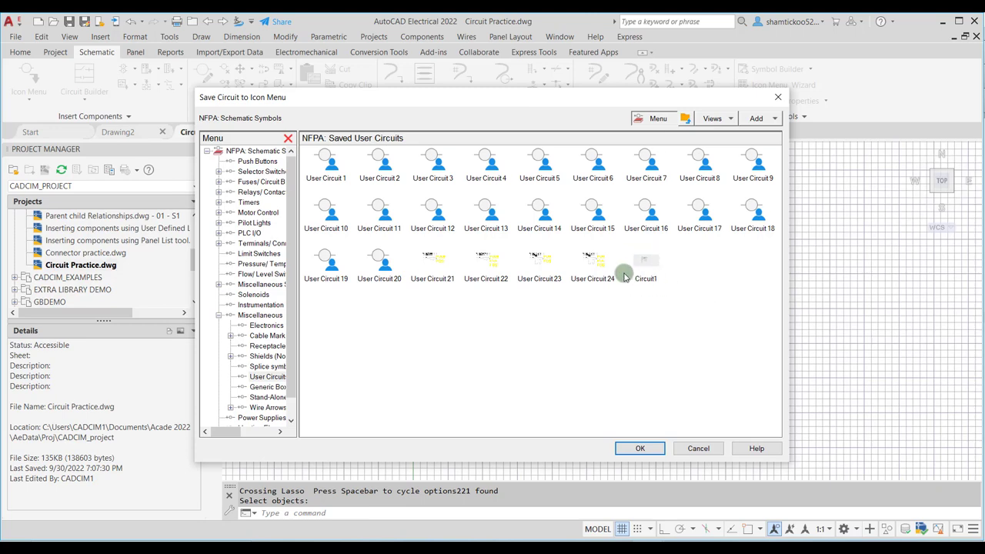
key("Return")
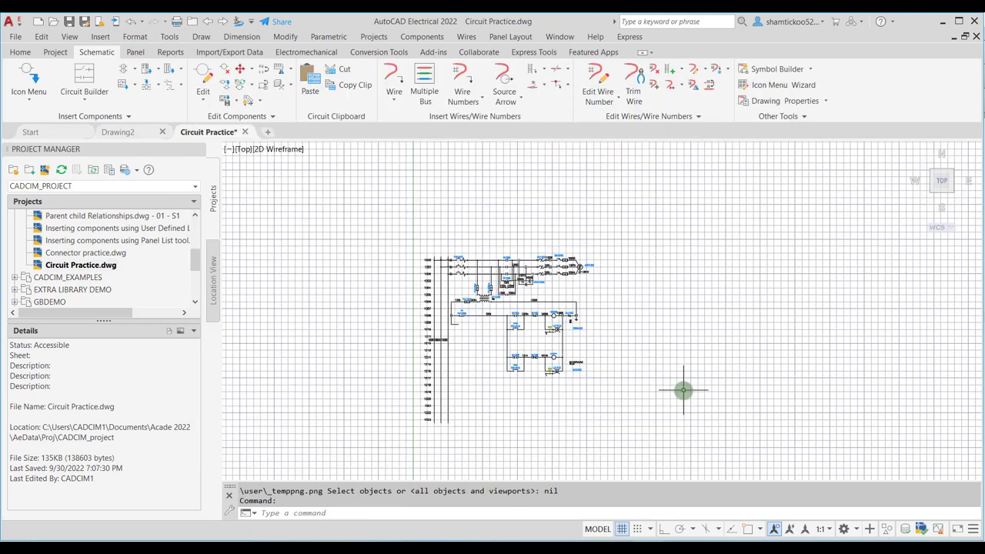